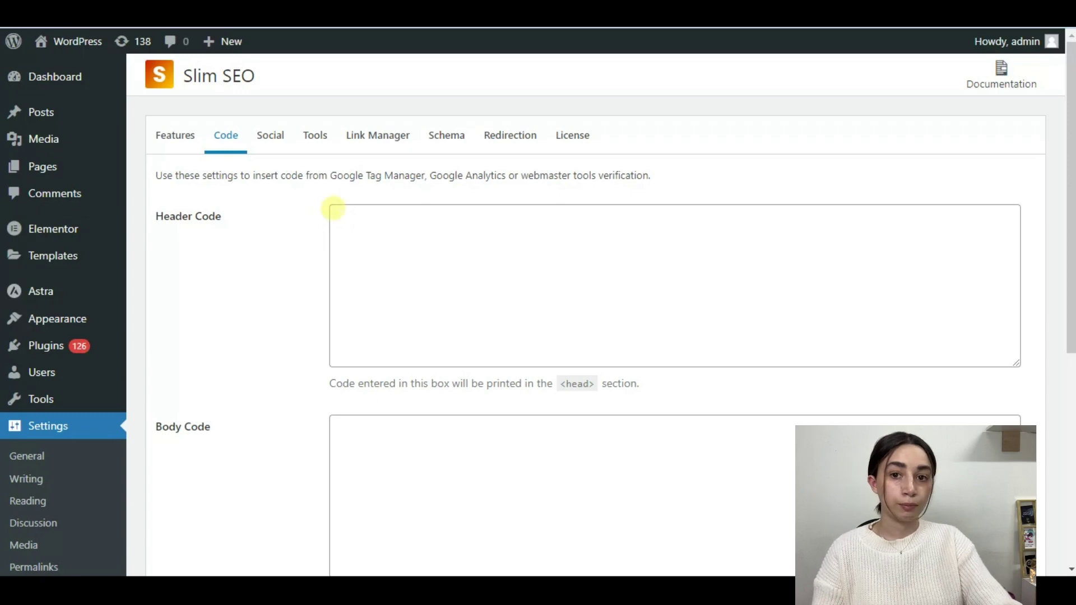
# Review the Header, Body and Footer Code fields in the Slim SEO code settings.
pyautogui.scroll(-3, 301, 230)
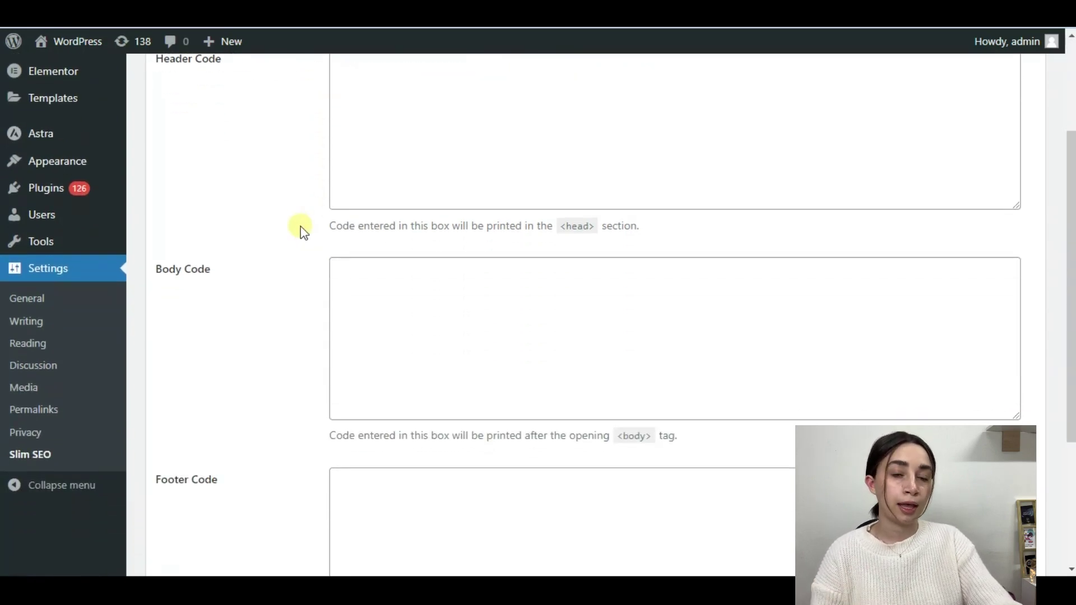
pyautogui.scroll(1, 302, 230)
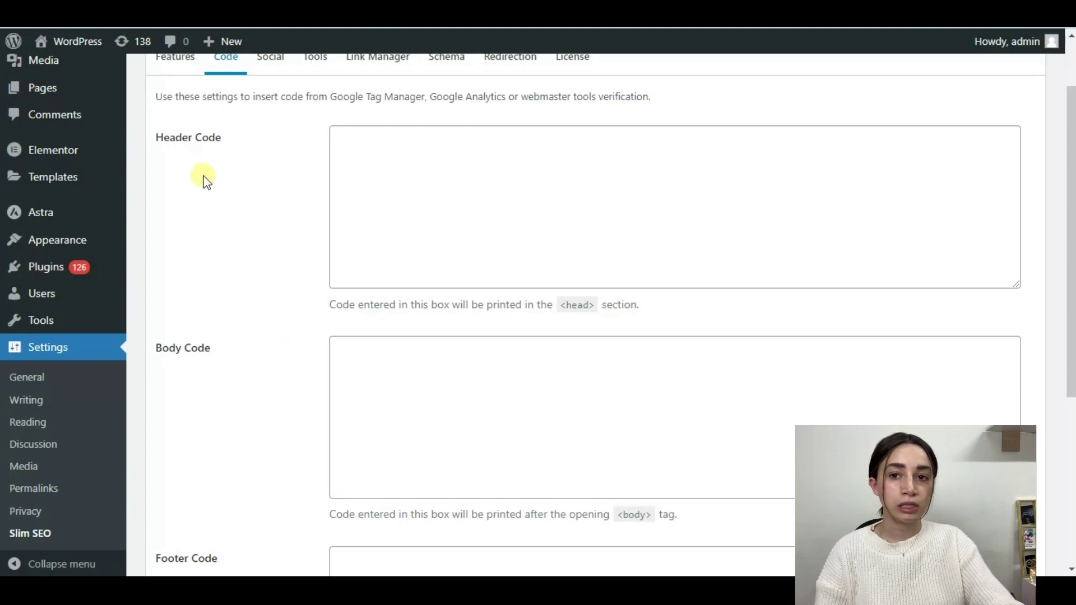
pyautogui.scroll(-3, 241, 177)
pyautogui.scroll(-1, 241, 176)
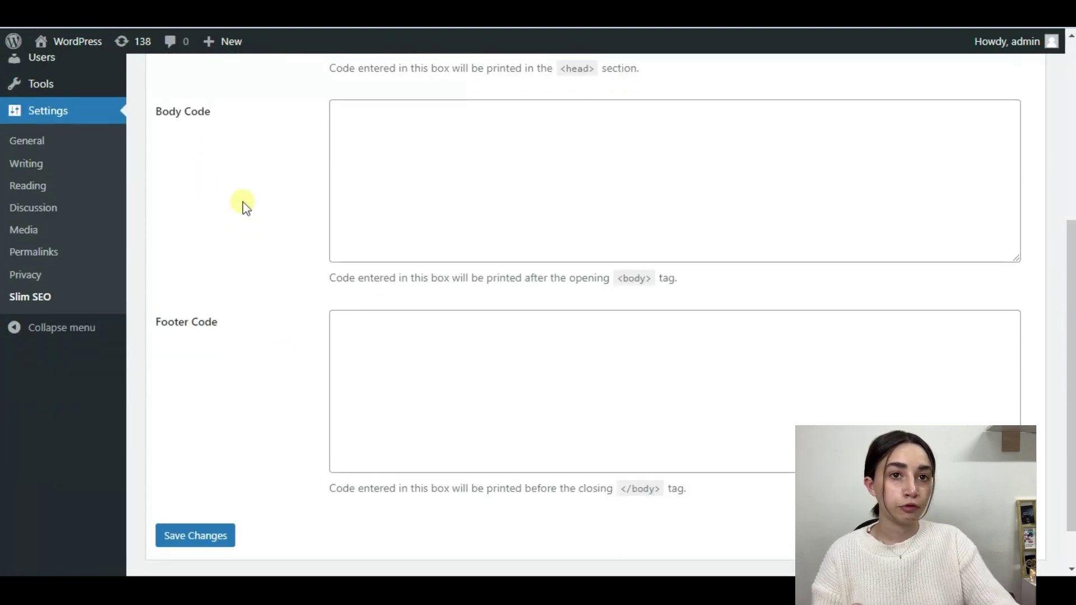
pyautogui.scroll(3, 269, 354)
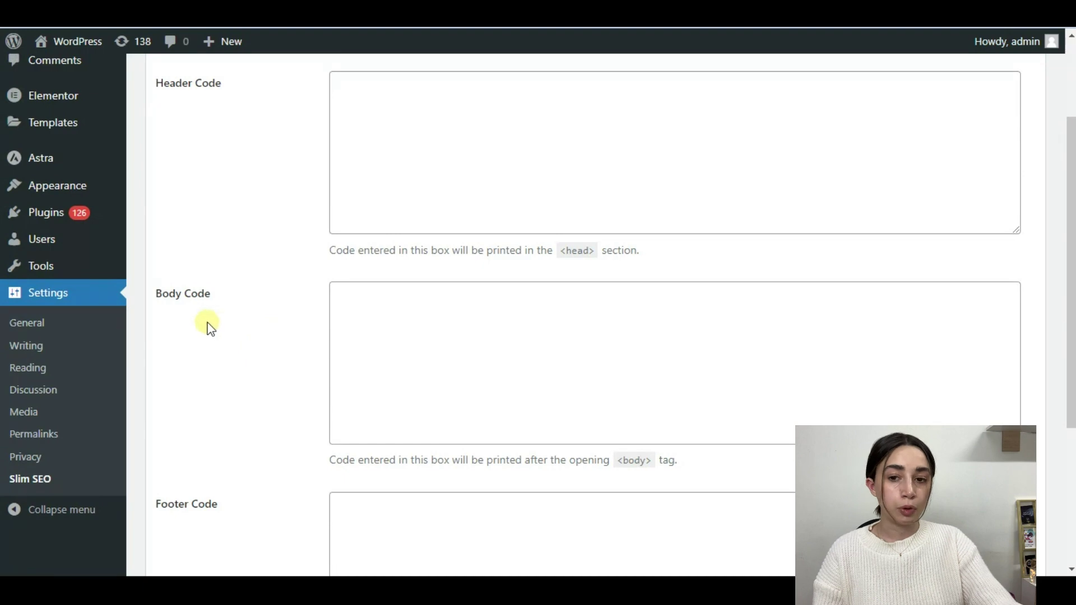
pyautogui.scroll(3, 292, 260)
pyautogui.click(347, 213)
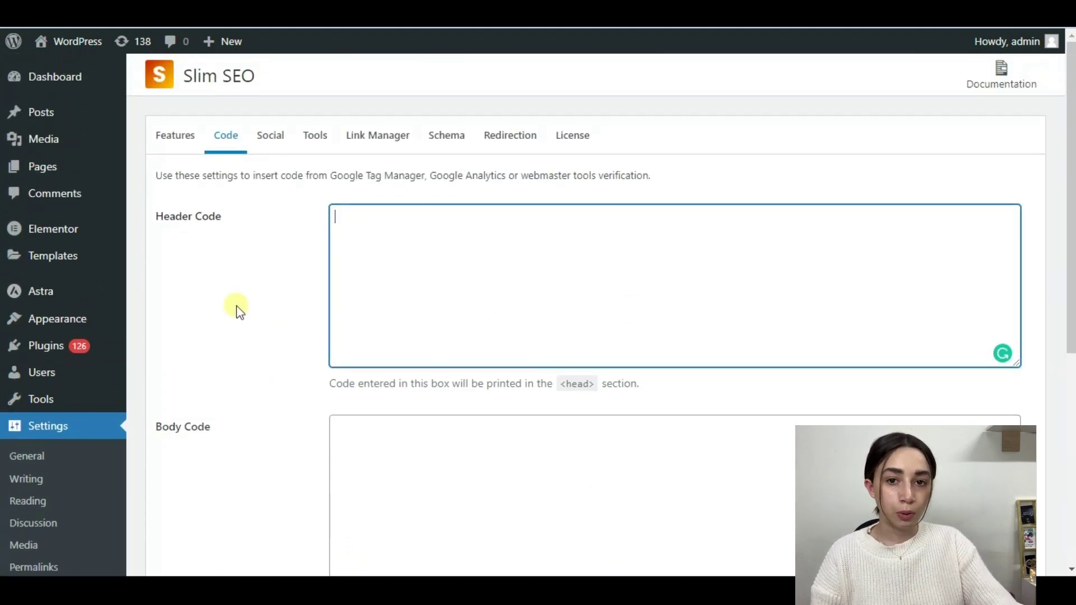
# Review the default social images and social media analytics settings, then open the Slim SEO tools section.
pyautogui.click(281, 139)
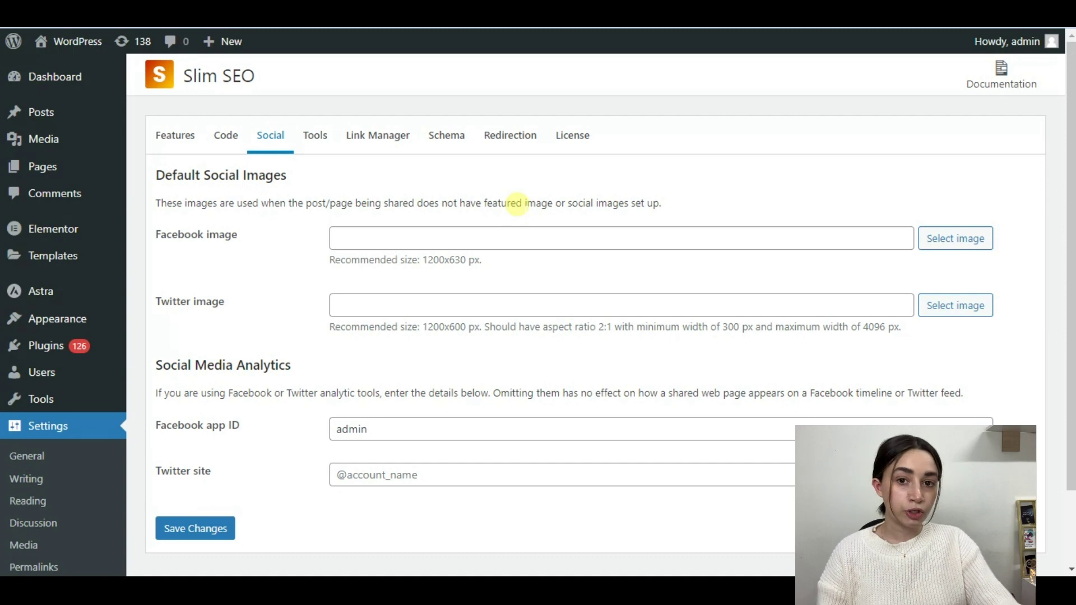
pyautogui.click(183, 142)
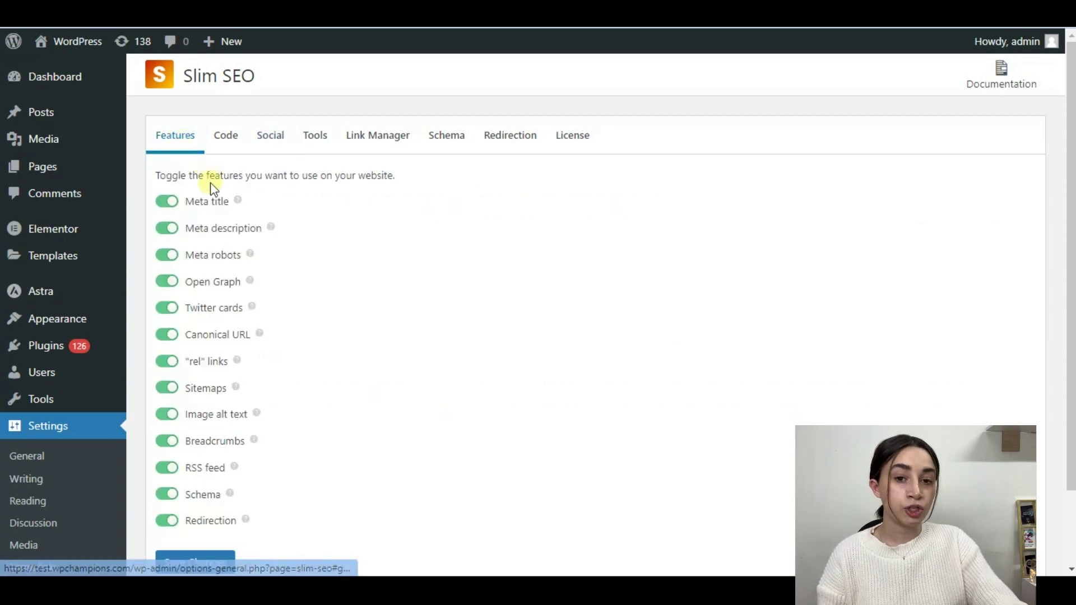
pyautogui.click(281, 145)
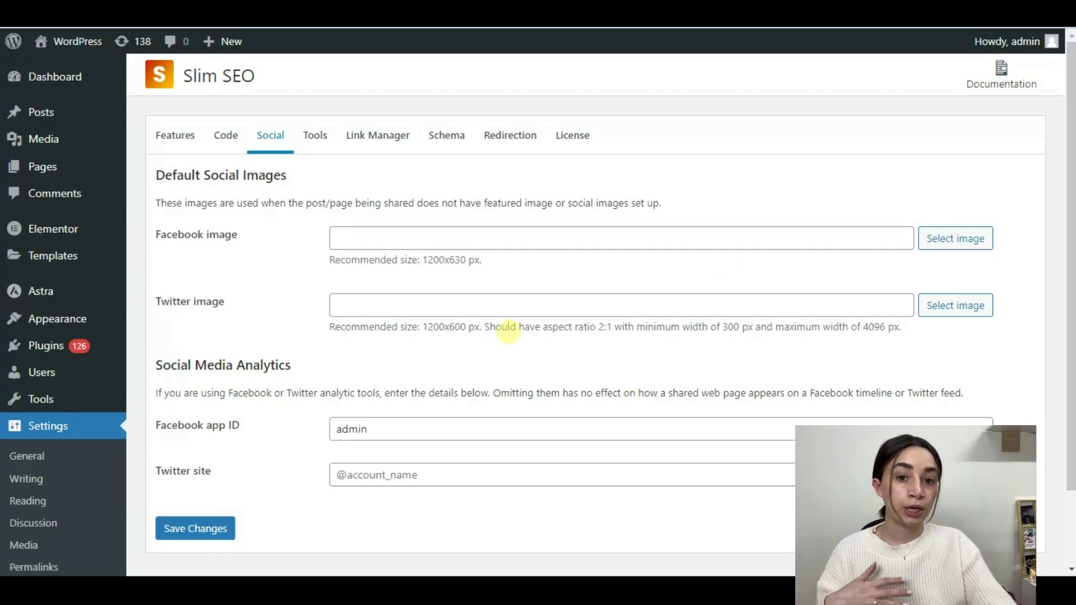
pyautogui.scroll(-2, 506, 338)
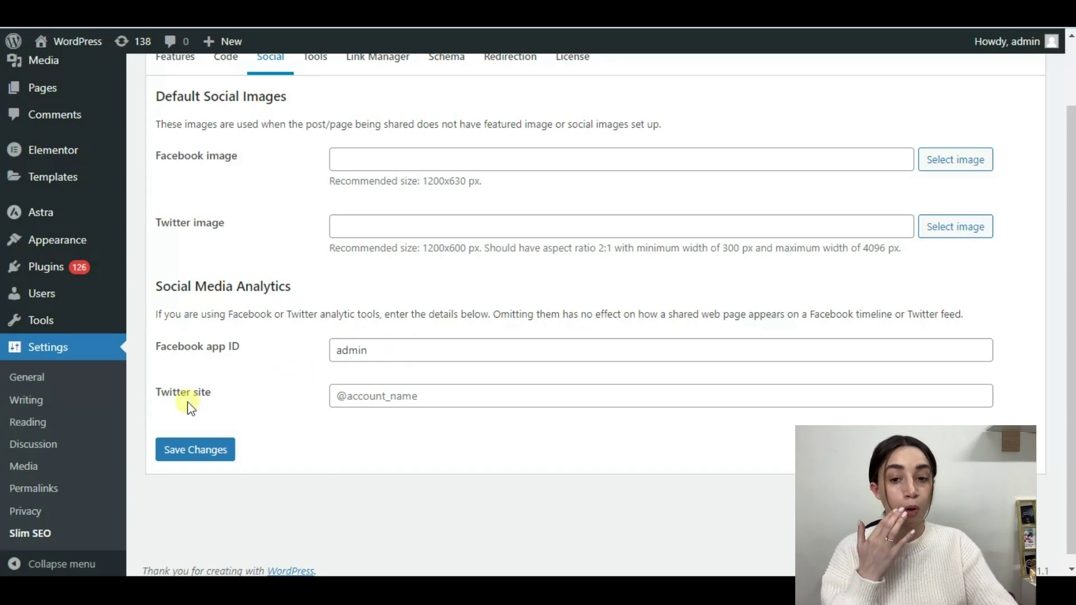
pyautogui.scroll(2, 258, 393)
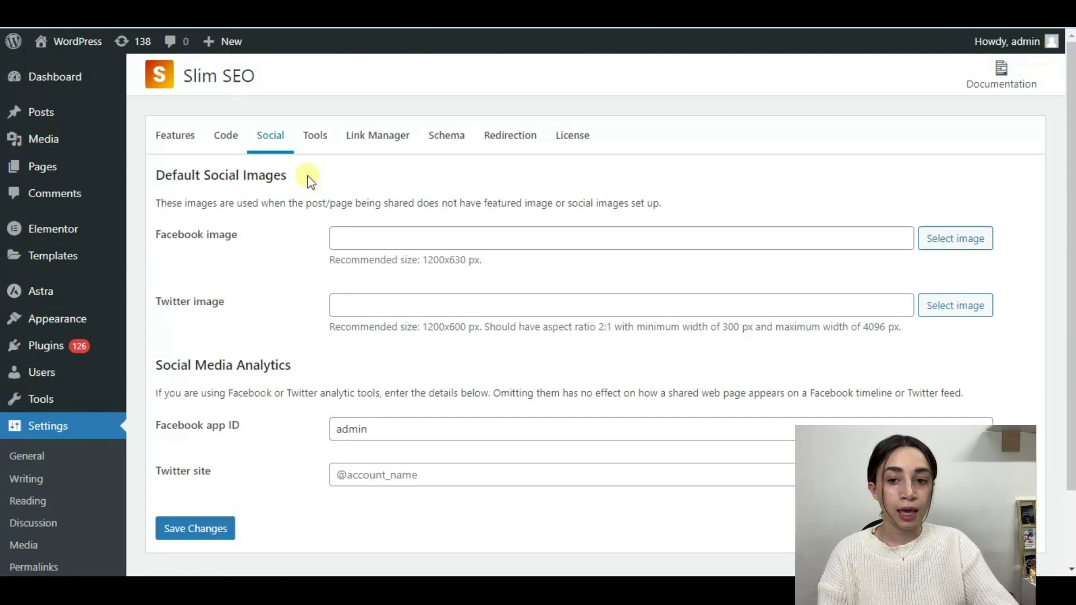
pyautogui.click(321, 144)
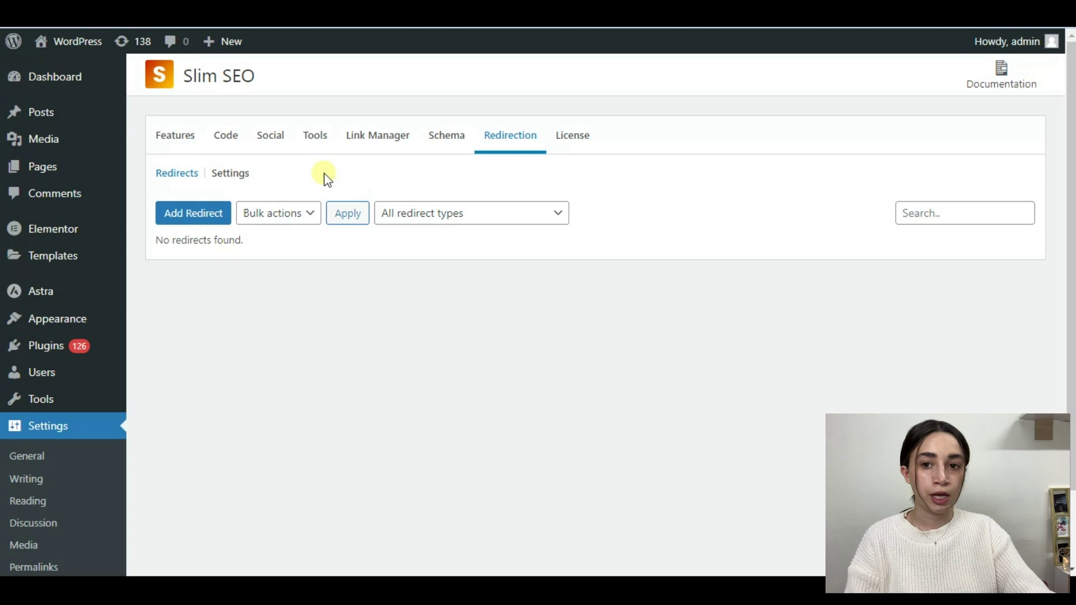
# Check the available bulk actions for redirects and filter the redirects list by the 301 Moved Permanently type.
pyautogui.click(305, 214)
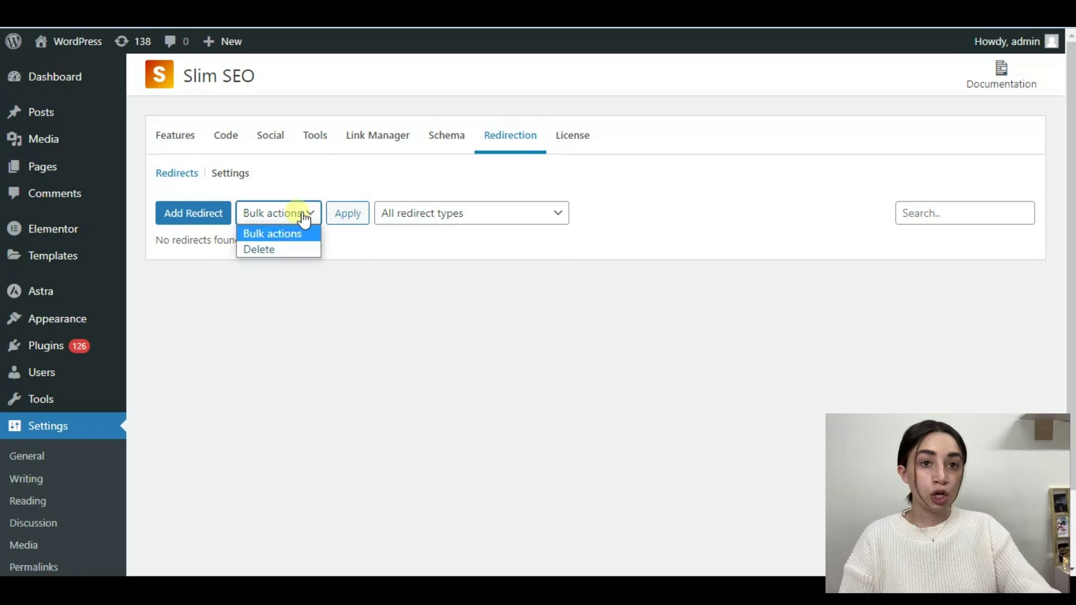
pyautogui.click(421, 215)
pyautogui.click(278, 181)
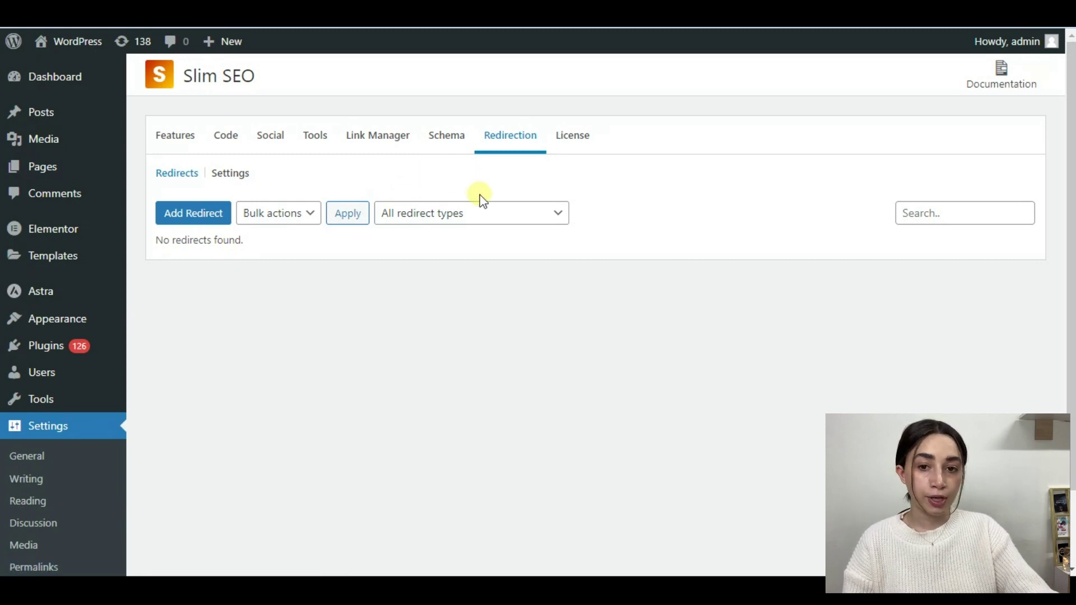
pyautogui.click(492, 219)
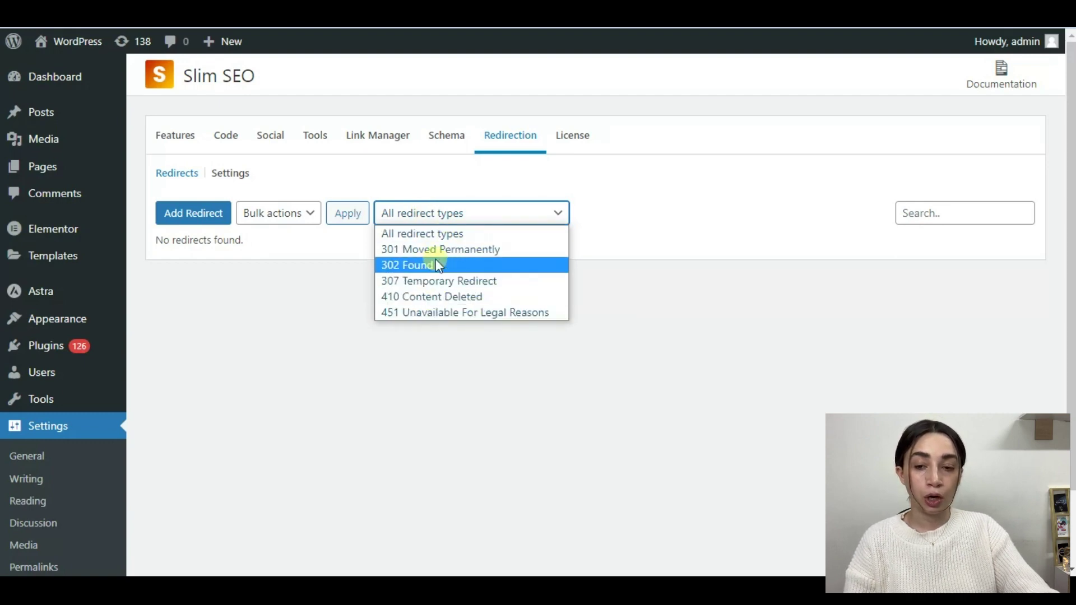
pyautogui.click(443, 249)
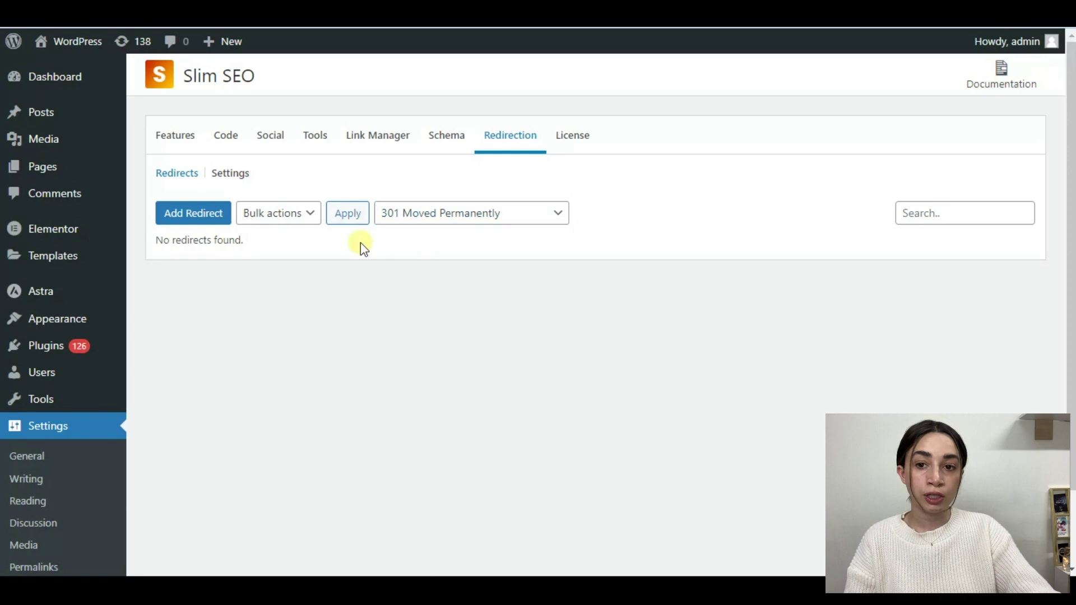
pyautogui.click(266, 215)
pyautogui.click(298, 173)
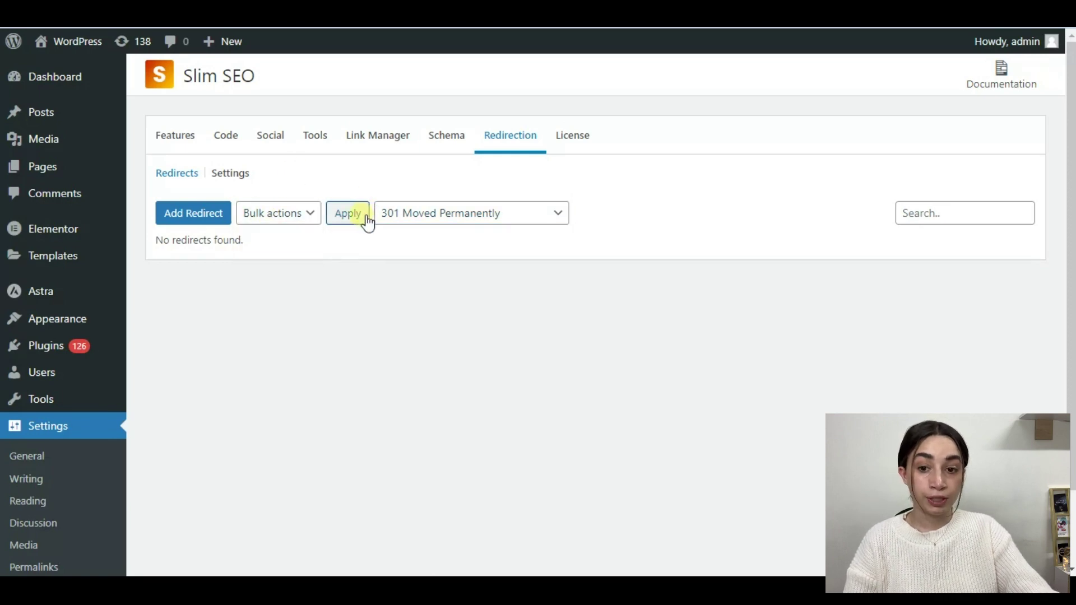
# Enable 404 logs in the redirection settings and check the options for automatically deleting them.
pyautogui.click(243, 174)
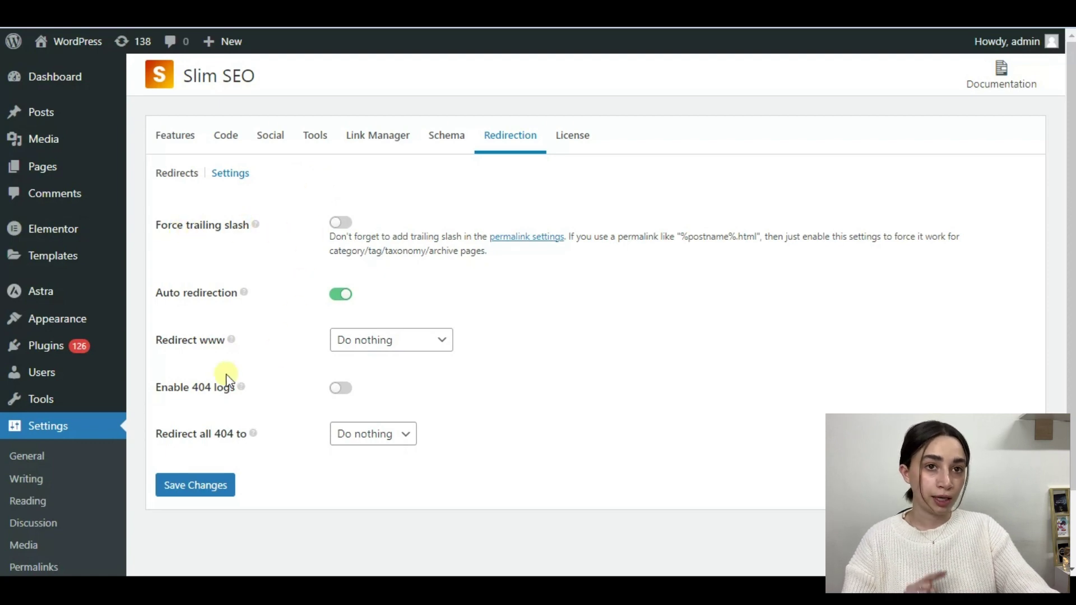
pyautogui.moveTo(247, 389)
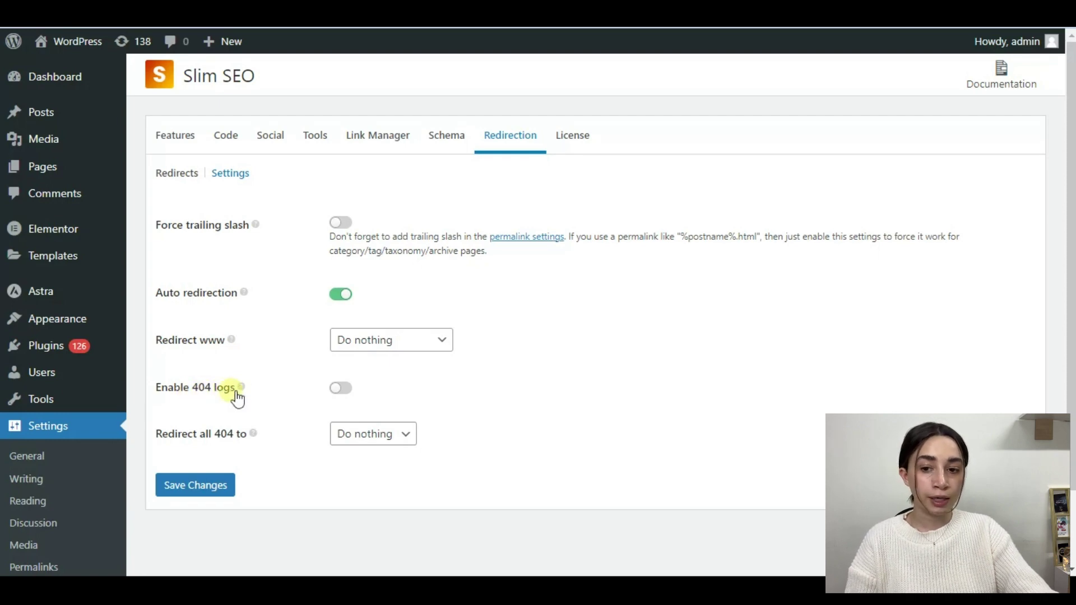
pyautogui.click(340, 388)
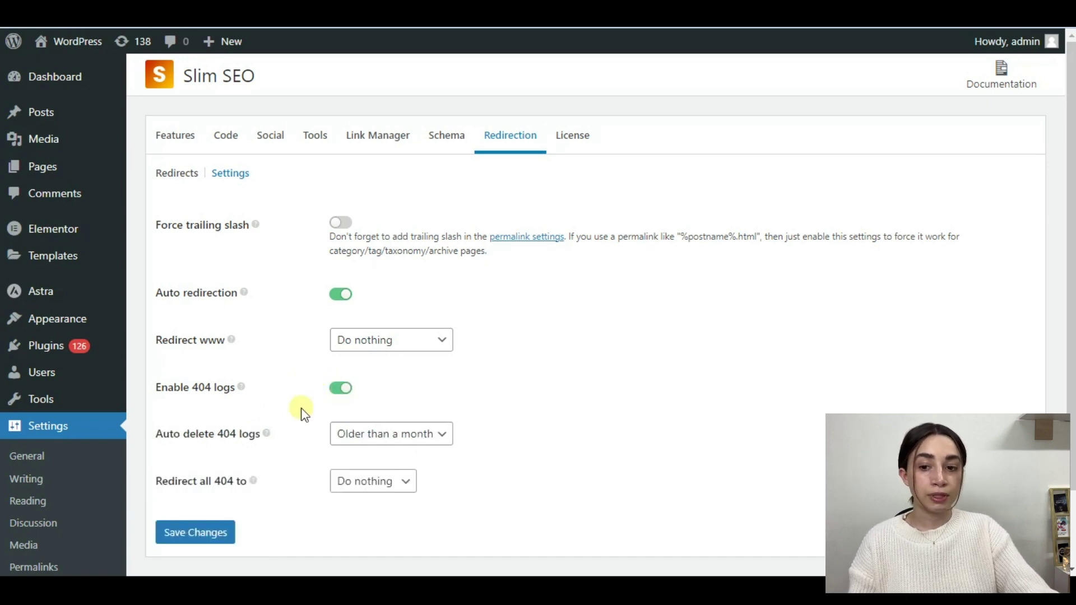
pyautogui.moveTo(278, 440)
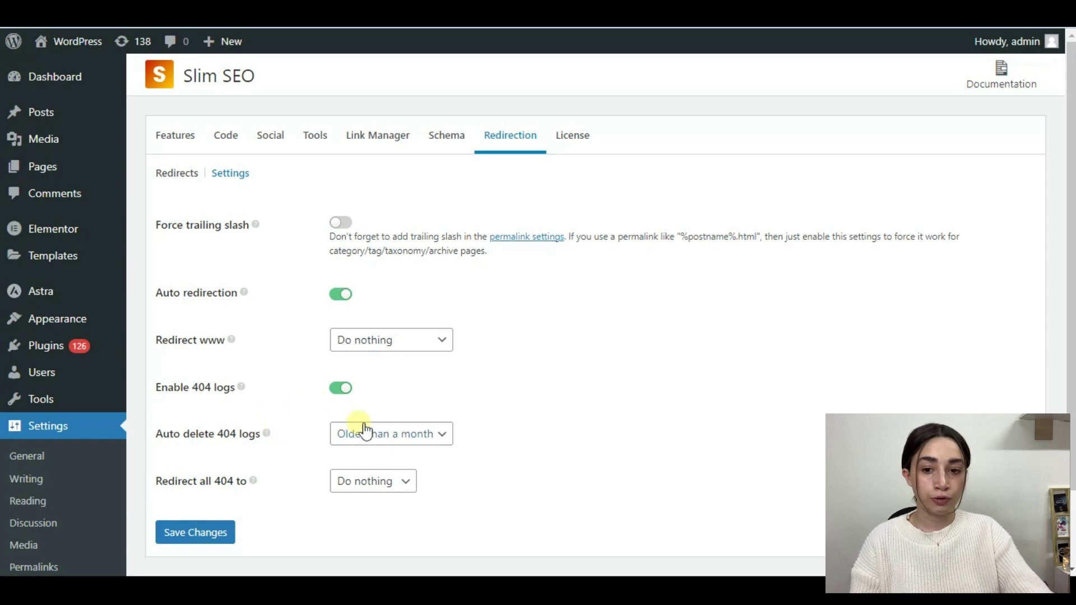
pyautogui.click(390, 437)
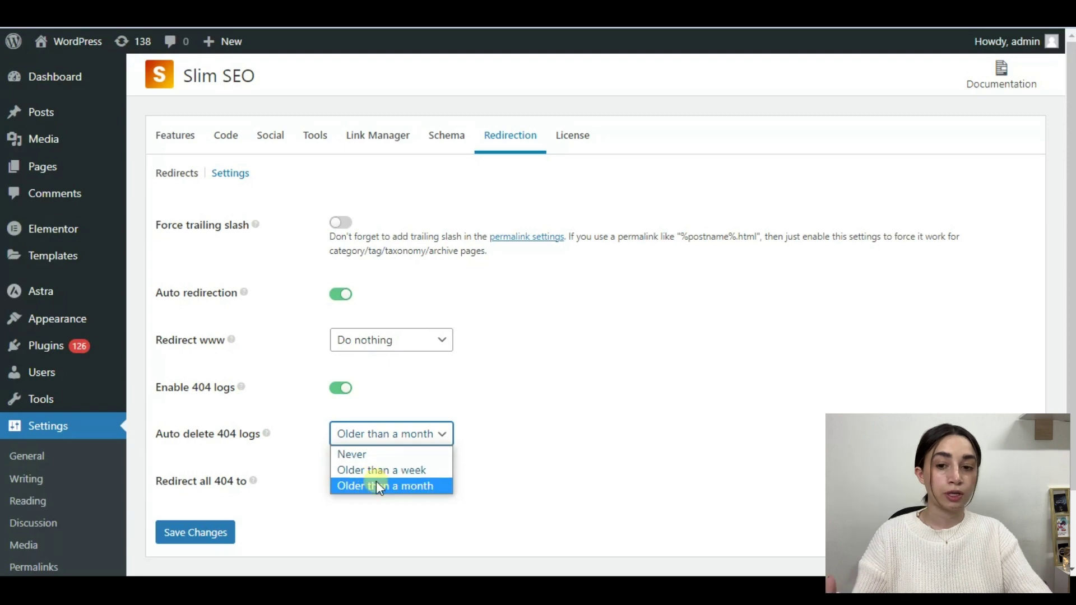
pyautogui.click(288, 466)
pyautogui.moveTo(261, 483)
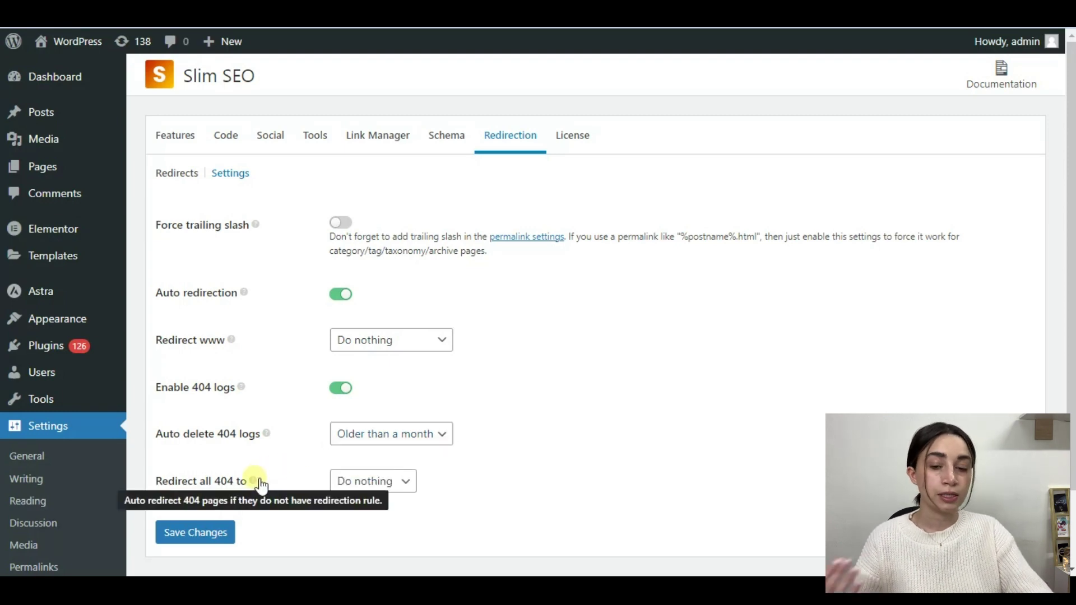
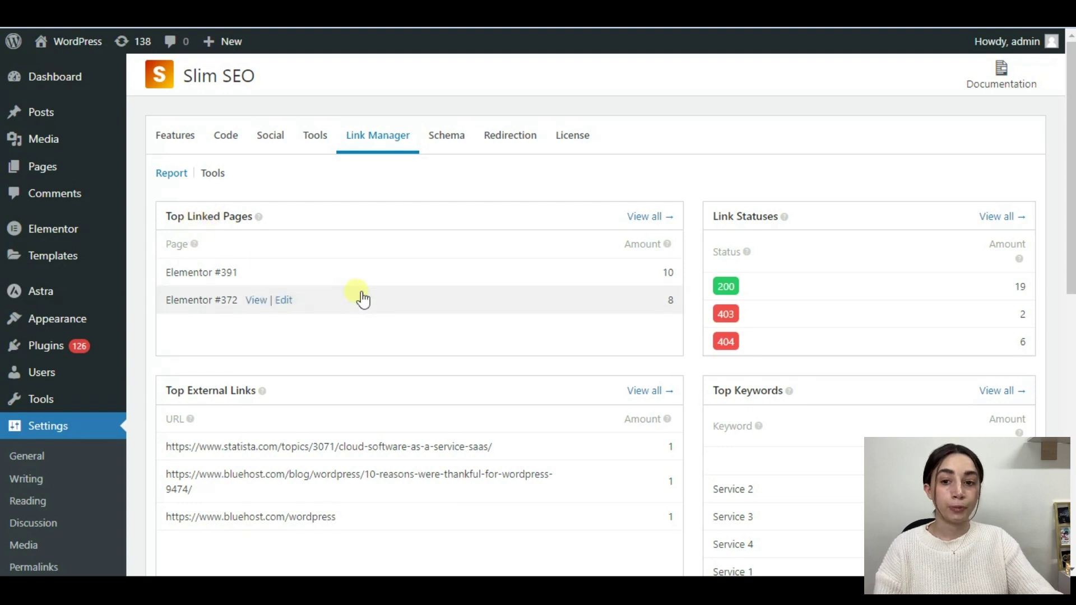
# Examine the Link Manager report, its full list of top linked pages and the link scanning and updating tools.
pyautogui.scroll(-1, 350, 308)
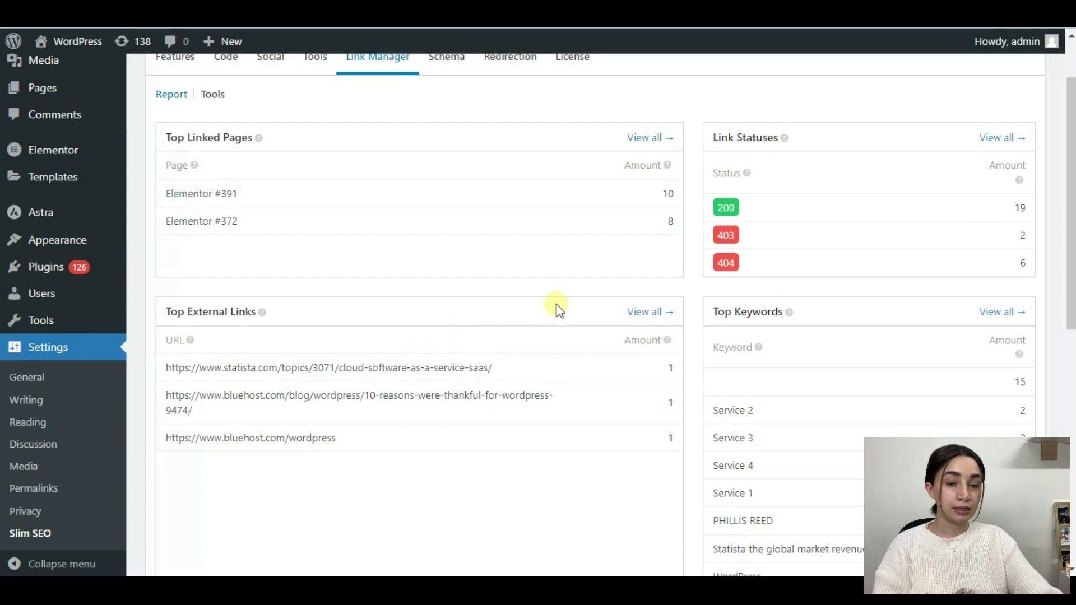
pyautogui.scroll(-1, 546, 294)
pyautogui.scroll(2, 607, 159)
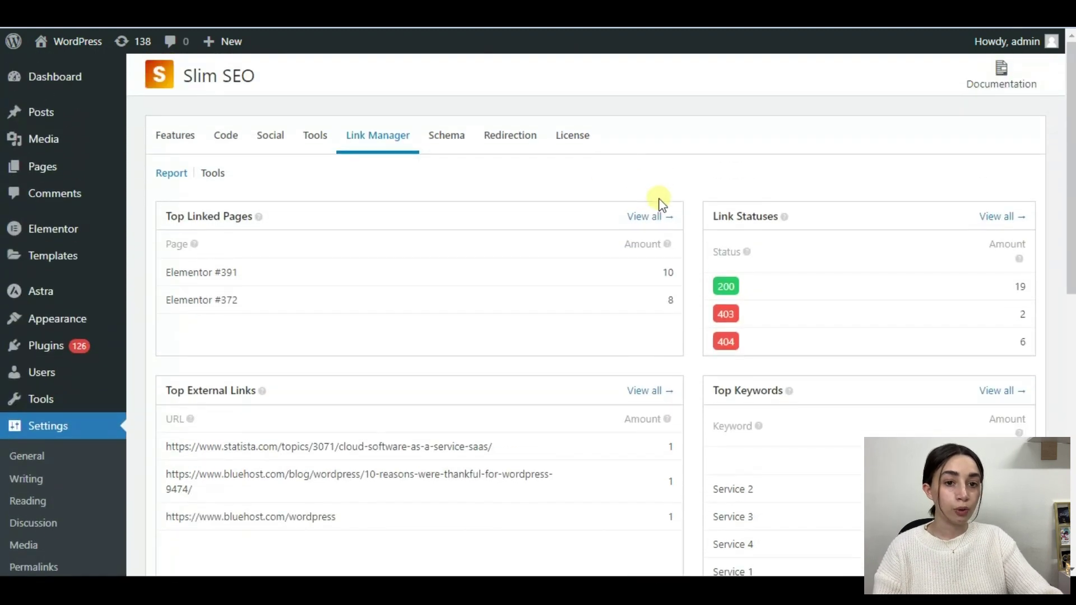
pyautogui.click(659, 217)
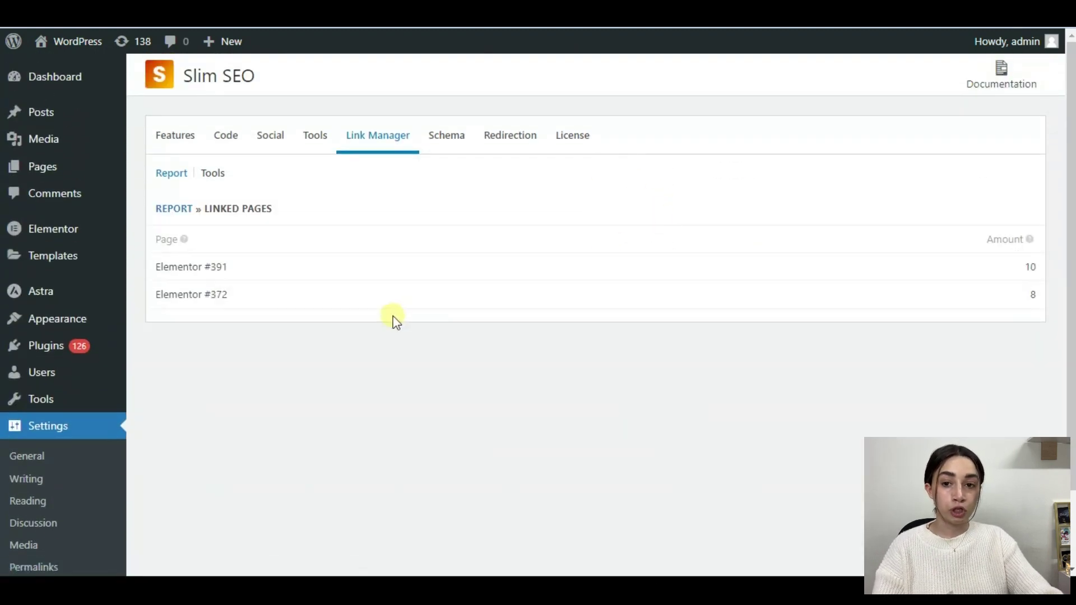
pyautogui.click(213, 174)
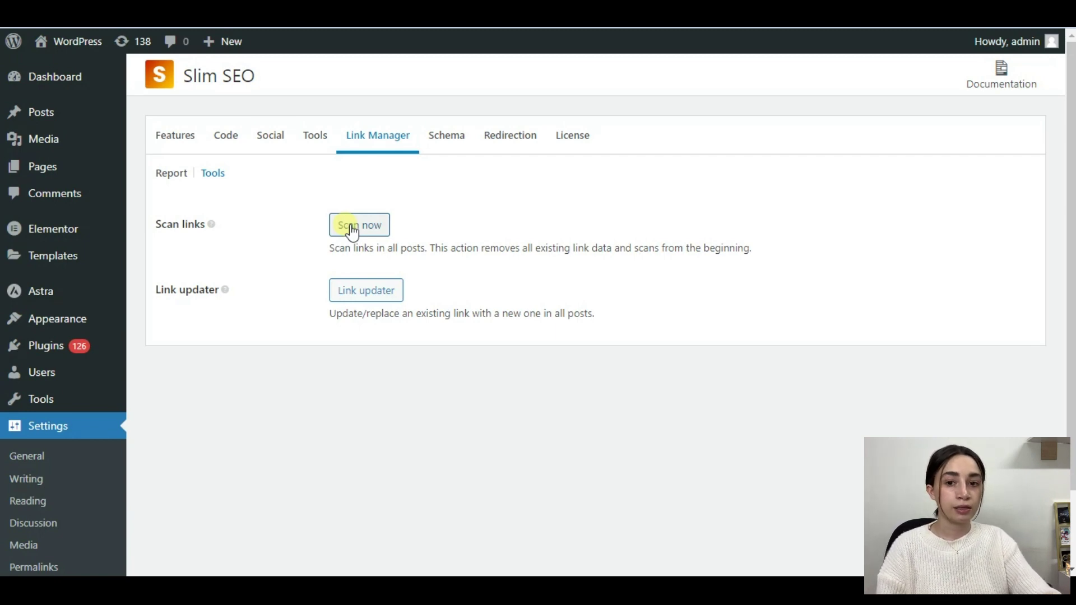
pyautogui.click(173, 175)
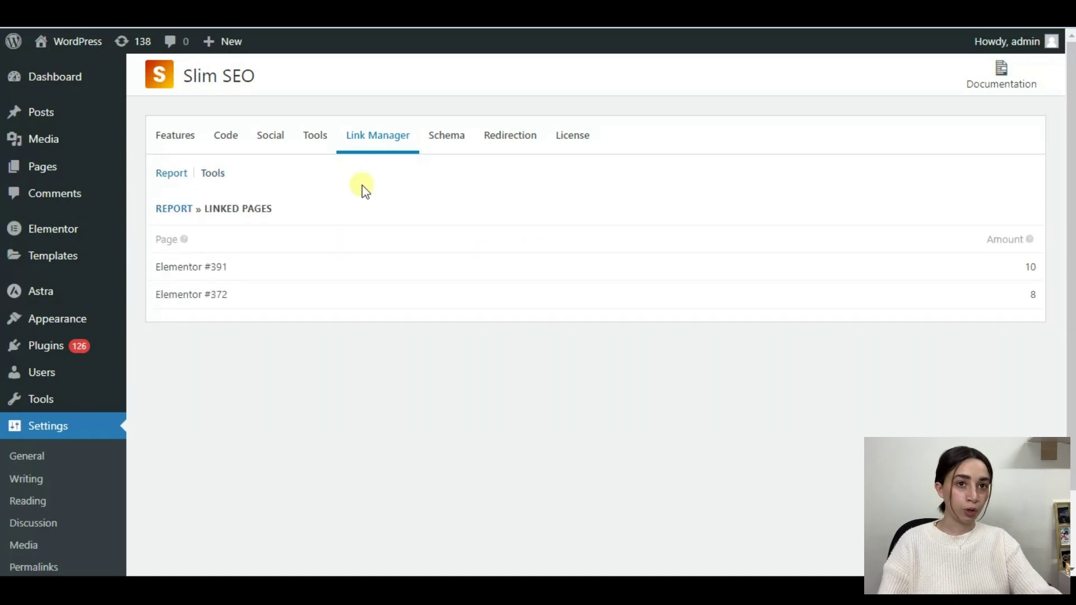